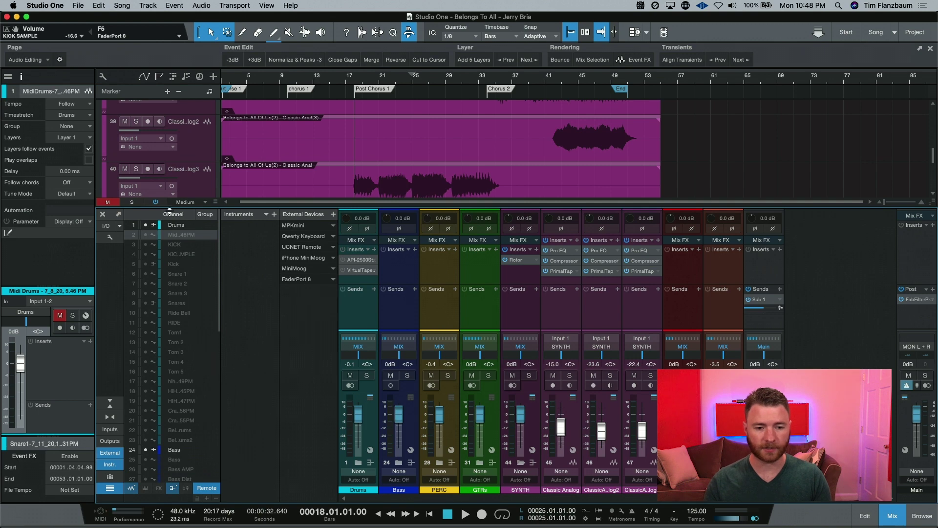
Hide and restore the mixer and inspector, then select Classic Analog through Classic Analog 3.
{"action": "key", "text": "F3"}
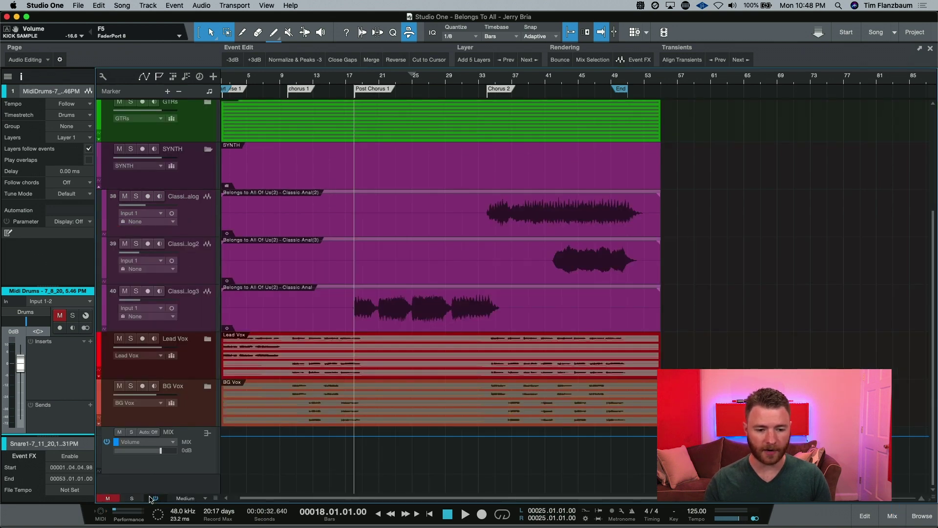
{"action": "key", "text": "F4"}
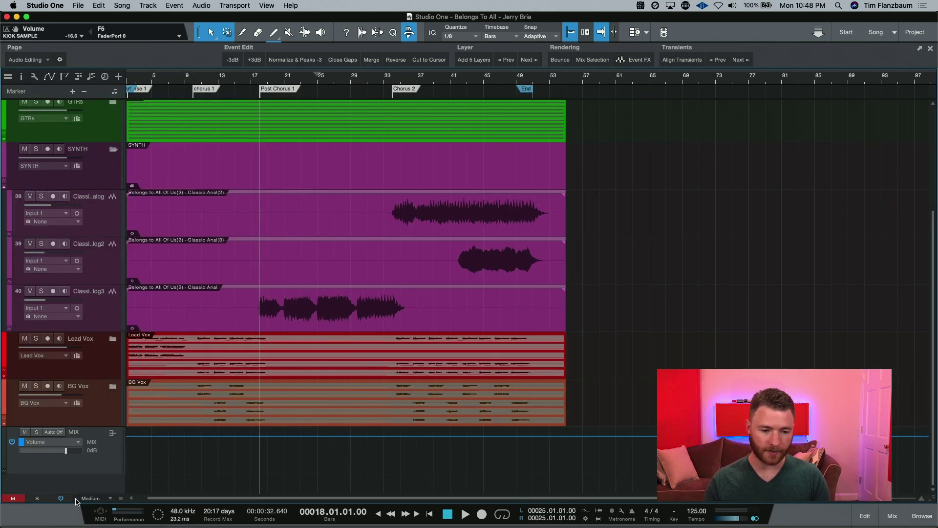
{"action": "key", "text": "F3"}
{"action": "key", "text": "F4"}
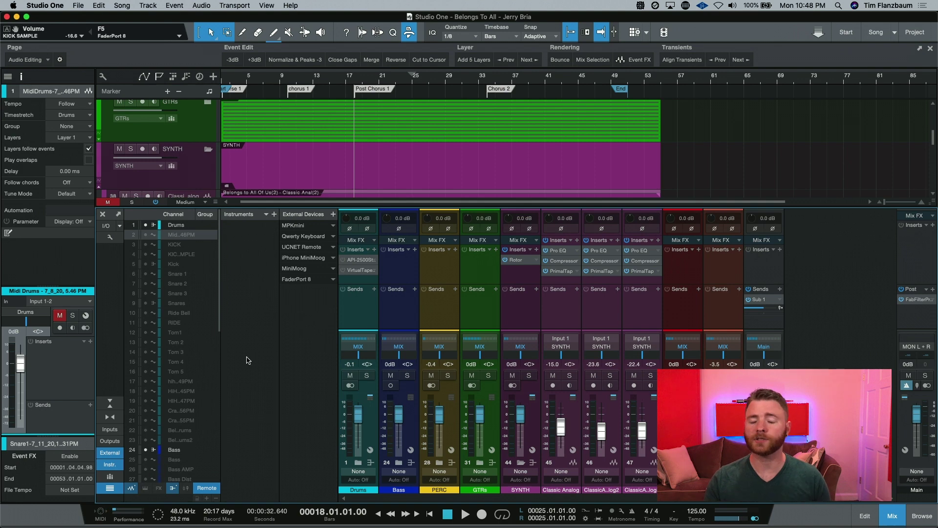
{"action": "left_click", "coordinate": [566, 331]}
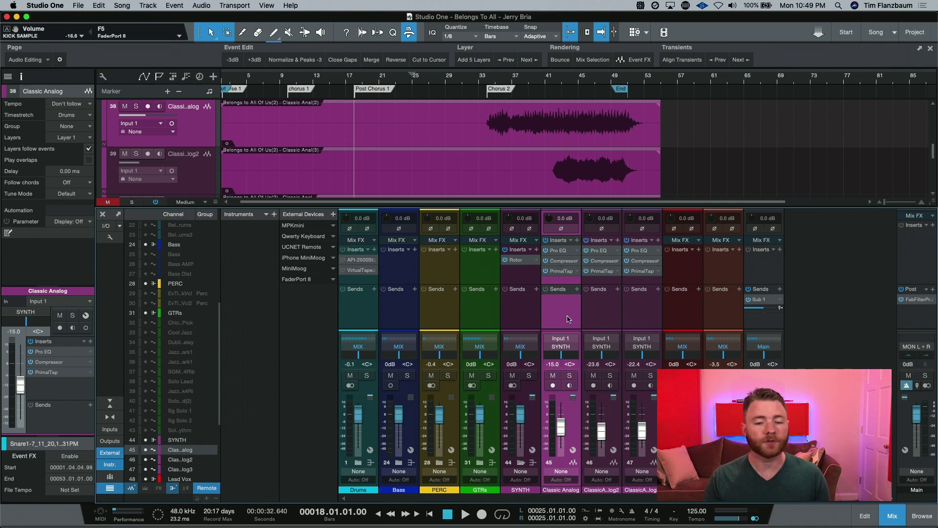
{"action": "left_click", "coordinate": [642, 315]}
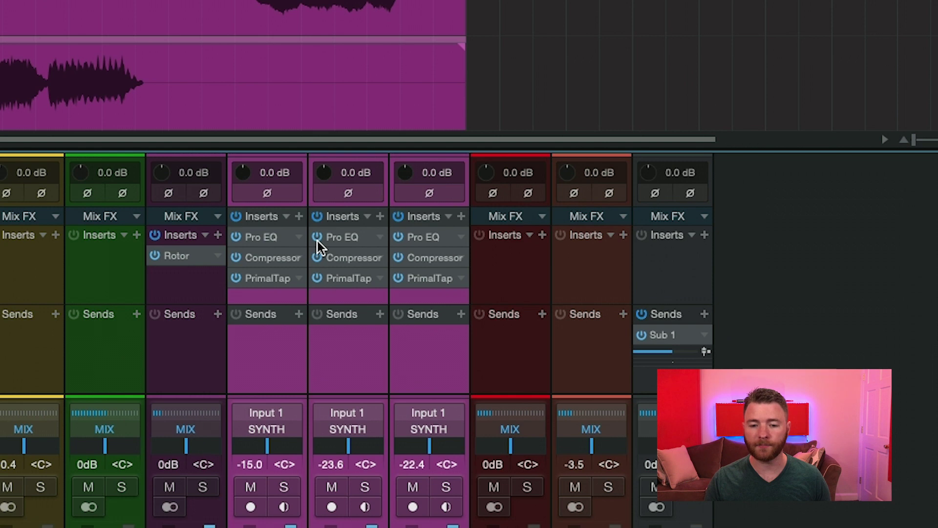
Test bypassing Pro EQ on all three selected synth channels, leaving it active.
{"action": "left_click", "coordinate": [425, 242]}
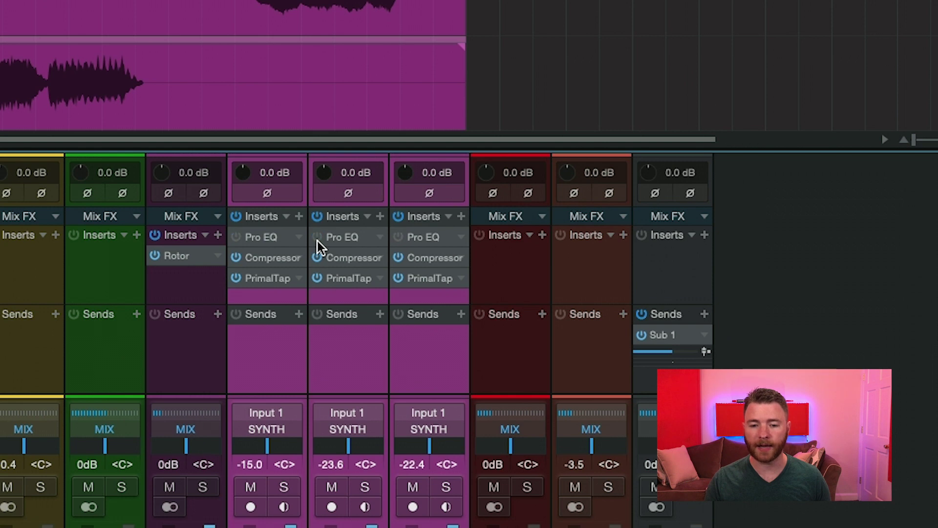
{"action": "left_click", "coordinate": [317, 238]}
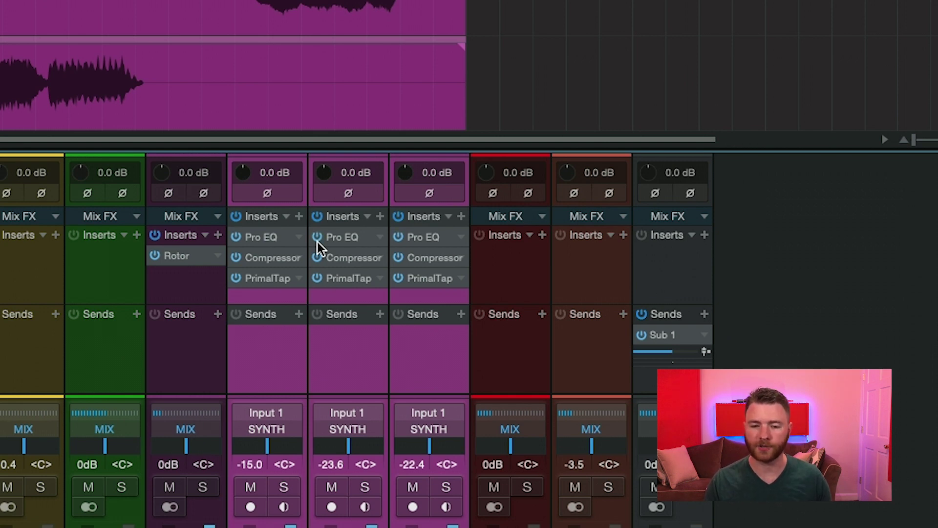
{"action": "left_click", "coordinate": [318, 237]}
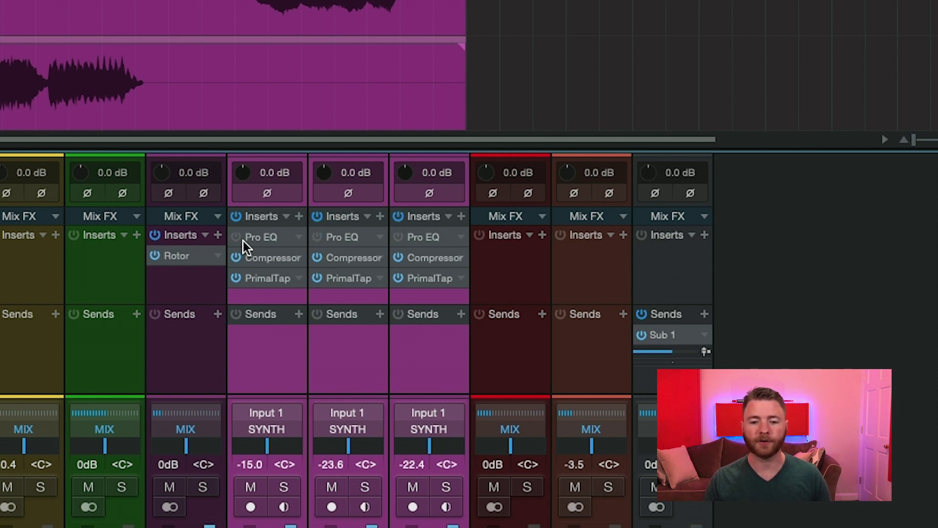
{"action": "left_click", "coordinate": [317, 239]}
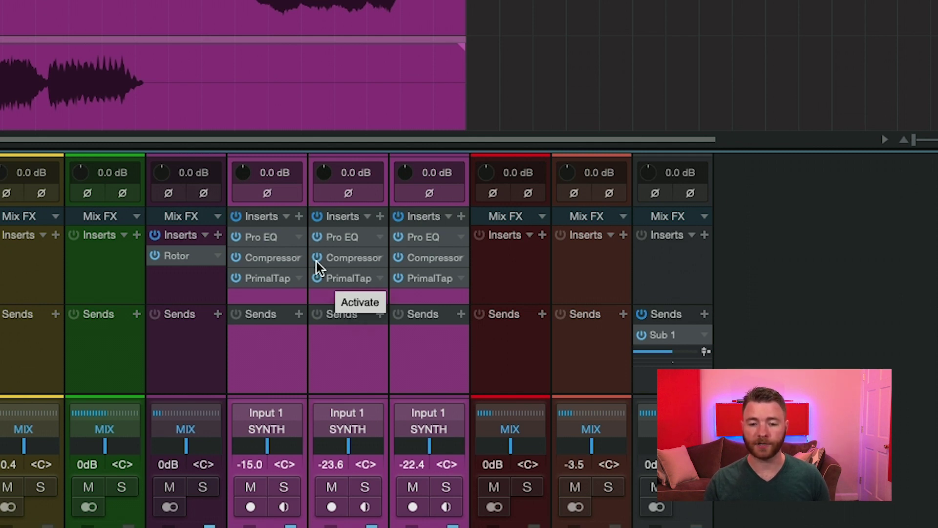
Toggle the Compressor bypass on all three channels and leave it switched on.
{"action": "left_click", "coordinate": [317, 261]}
{"action": "left_click", "coordinate": [317, 261]}
{"action": "left_click", "coordinate": [317, 261]}
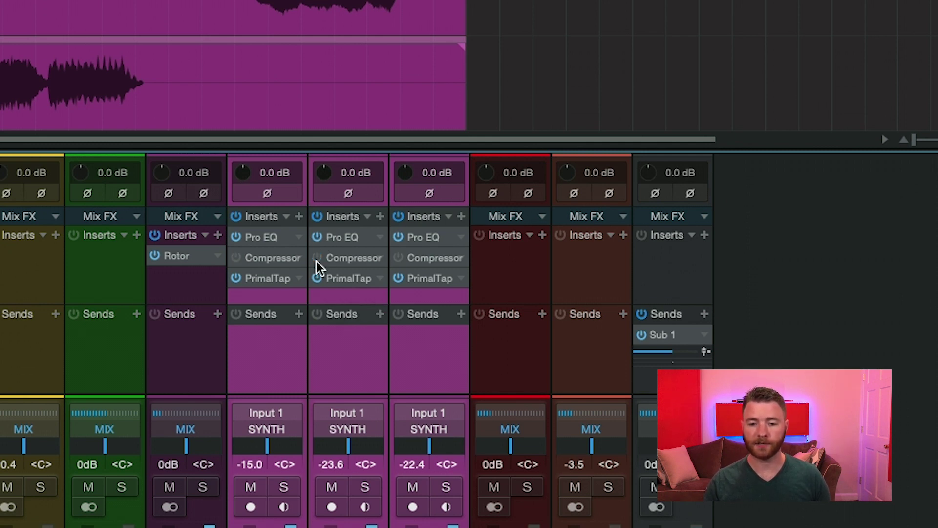
{"action": "left_click", "coordinate": [316, 261]}
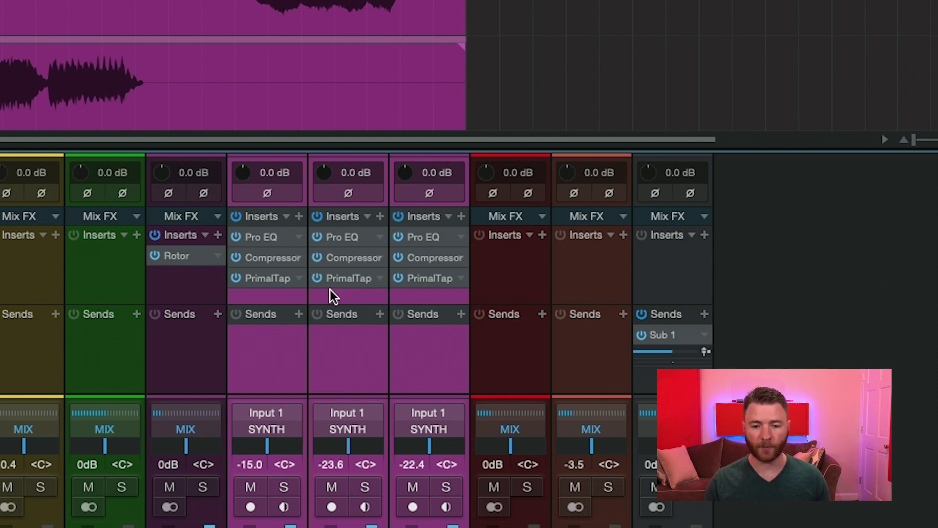
Toggle the PrimalTap bypass across the three channels, ending with it active.
{"action": "left_click", "coordinate": [320, 284]}
{"action": "left_click", "coordinate": [321, 285]}
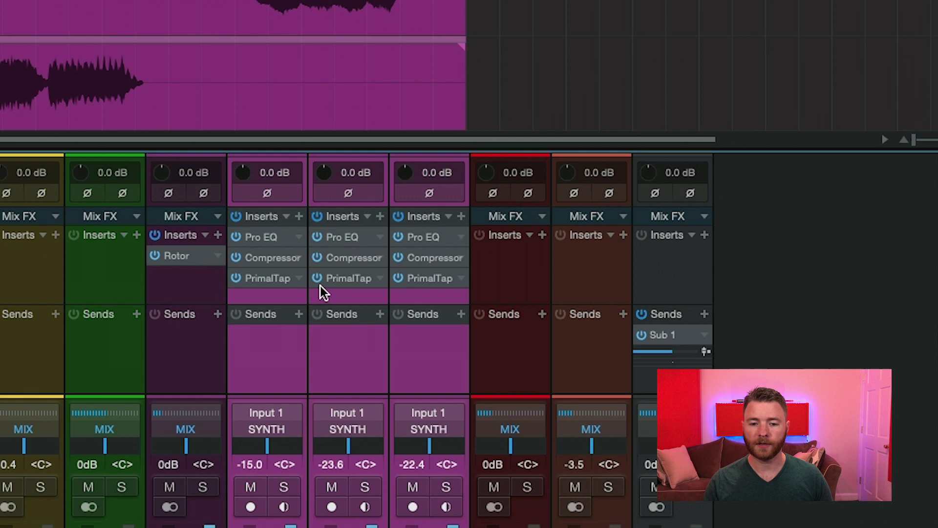
{"action": "left_click", "coordinate": [320, 285]}
{"action": "left_click", "coordinate": [321, 285]}
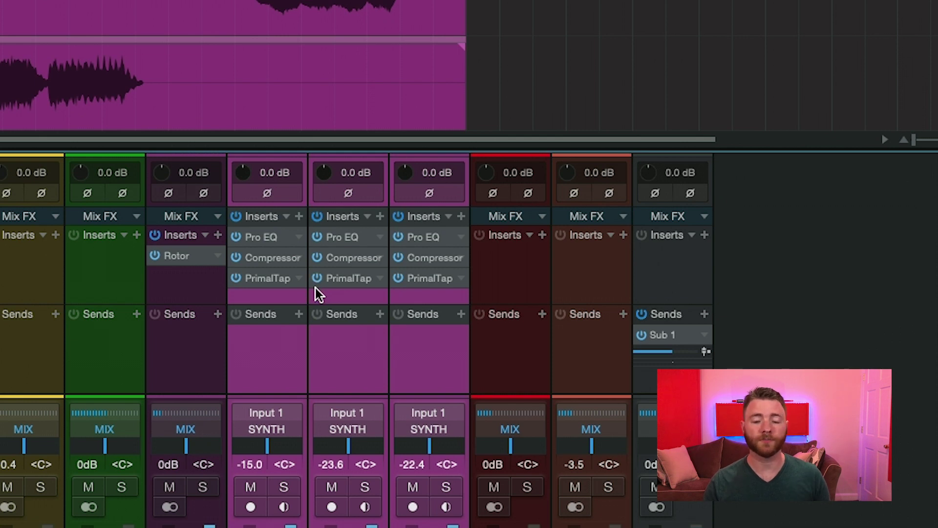
Deselect the middle Classic Analog channel and test PrimalTap bypass on the remaining two, leaving it on.
{"action": "left_click", "coordinate": [345, 363], "text": "super"}
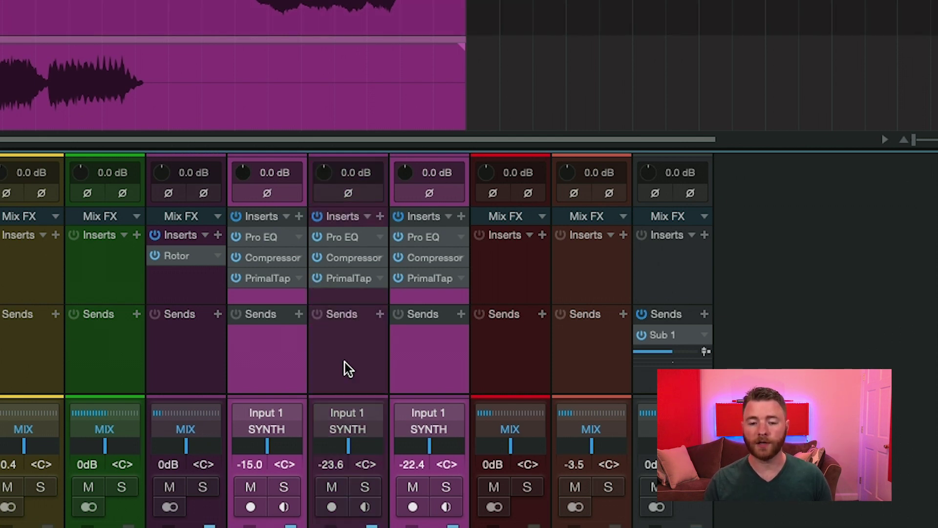
{"action": "left_click", "coordinate": [400, 284]}
{"action": "left_click", "coordinate": [400, 282]}
{"action": "left_click", "coordinate": [400, 282]}
{"action": "left_click", "coordinate": [400, 282]}
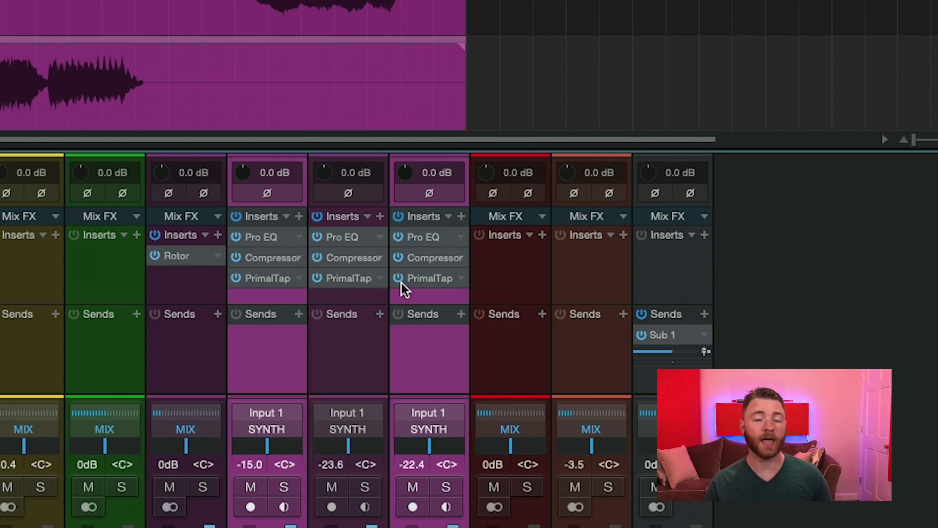
{"action": "left_click", "coordinate": [401, 282]}
{"action": "left_click", "coordinate": [401, 282]}
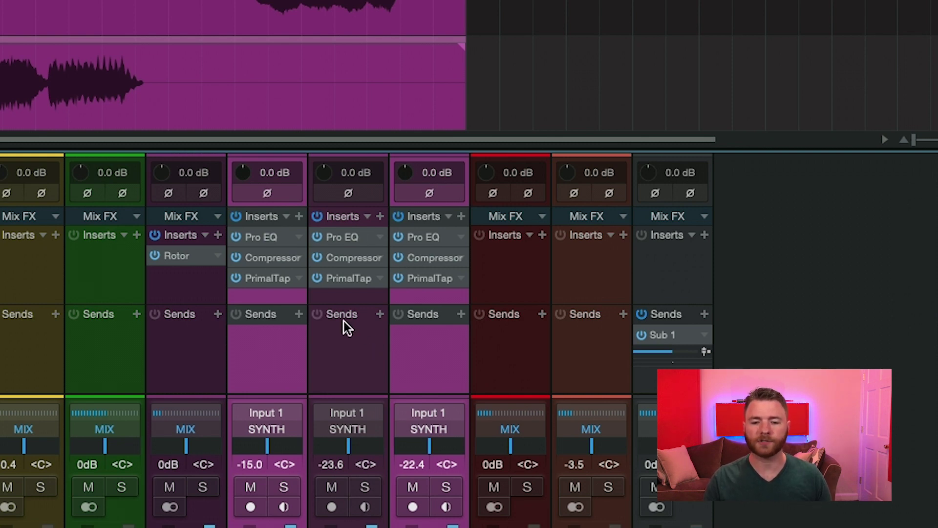
Move Compressor above Pro EQ on the middle channel, reselect it, and bypass the top insert on all three.
{"action": "left_click_drag", "start_coordinate": [349, 260], "coordinate": [357, 237]}
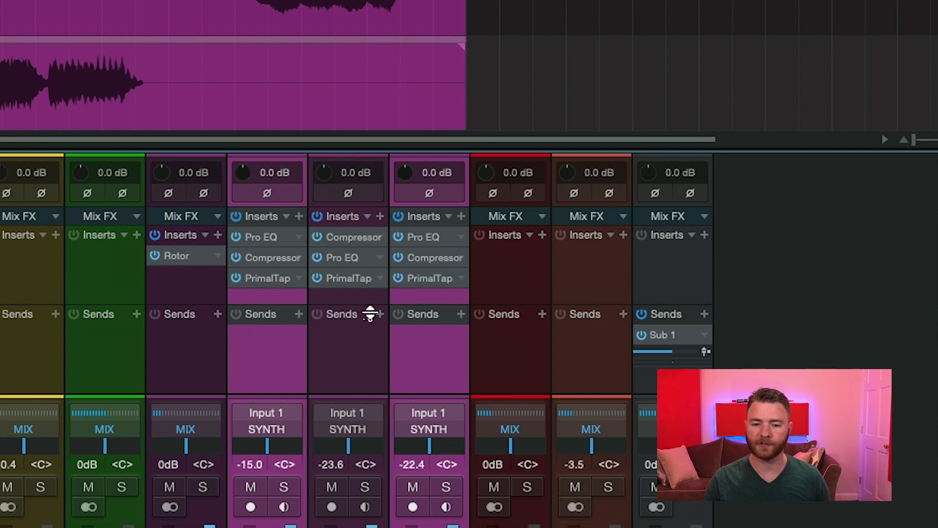
{"action": "left_click", "coordinate": [353, 366]}
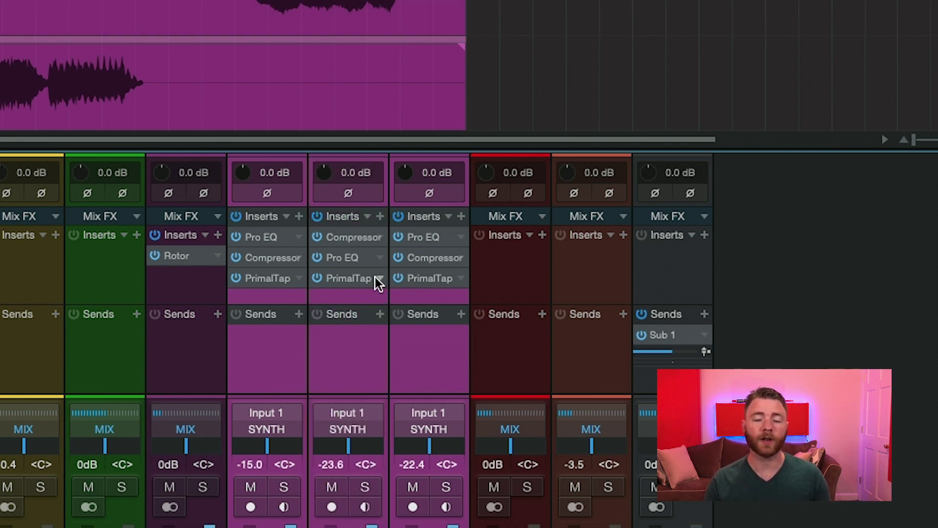
{"action": "left_click", "coordinate": [400, 240]}
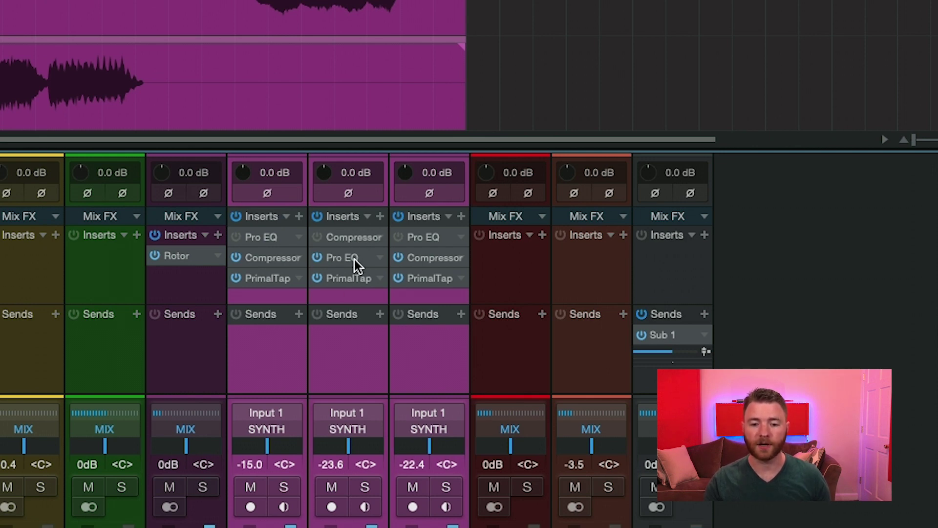
Bypass the second insert slot, Pro EQ on the middle channel, across all three synth channels.
{"action": "left_click", "coordinate": [320, 261]}
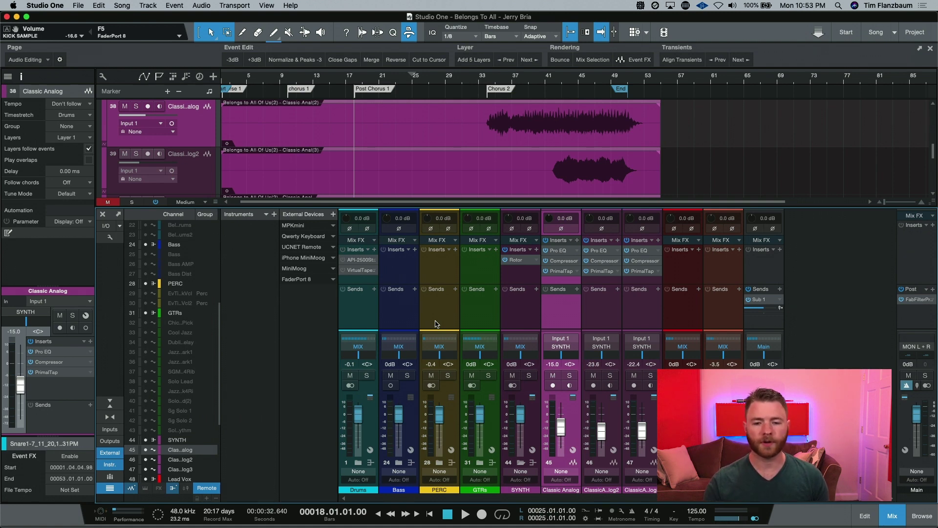
Expand the GTRs folder and group channels Chicken Pick through Sg Solo 2 as 'Gtr'.
{"action": "left_click", "coordinate": [483, 465]}
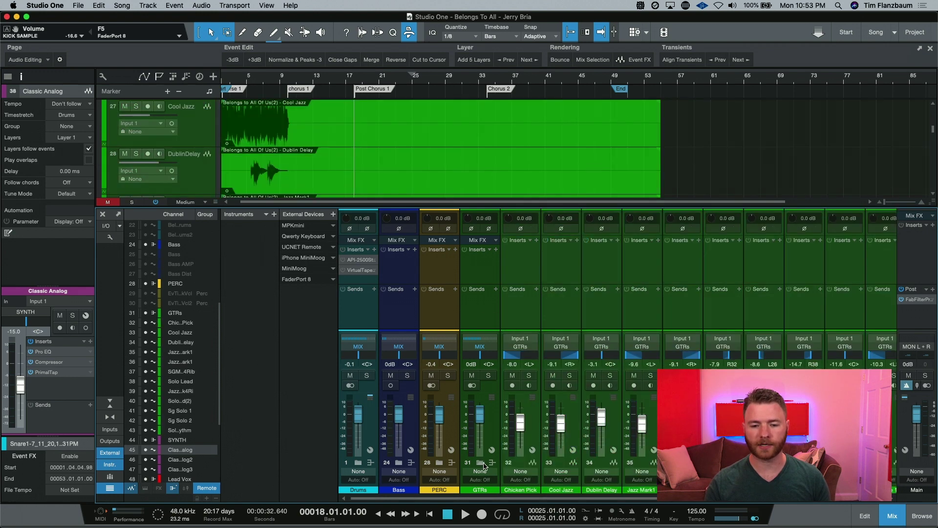
{"action": "scroll", "coordinate": [547, 497], "scroll_direction": "right", "scroll_amount": 1}
{"action": "left_click", "coordinate": [476, 419]}
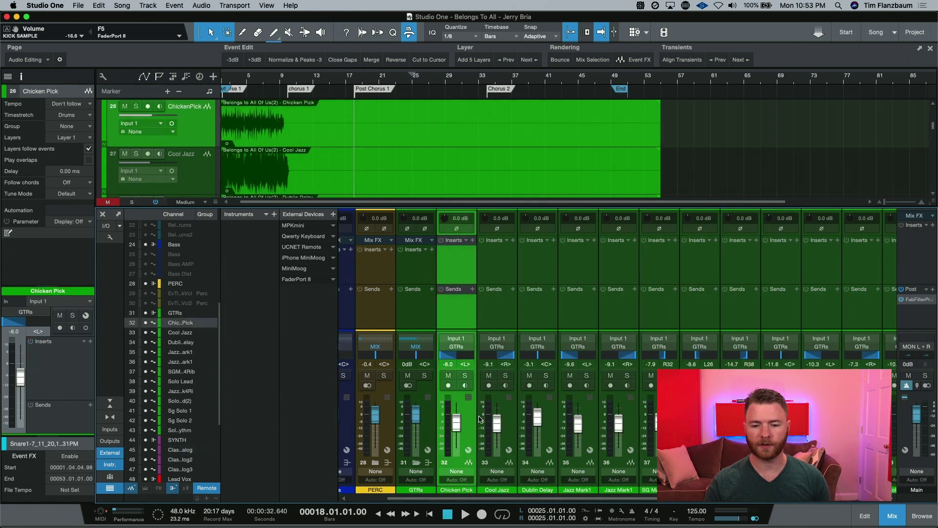
{"action": "left_click", "coordinate": [181, 420]}
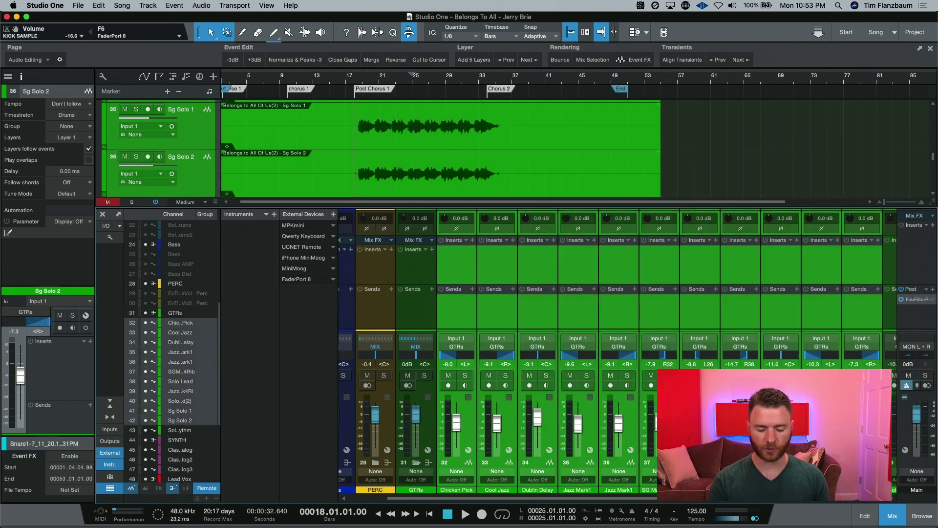
{"action": "key", "text": "super+g"}
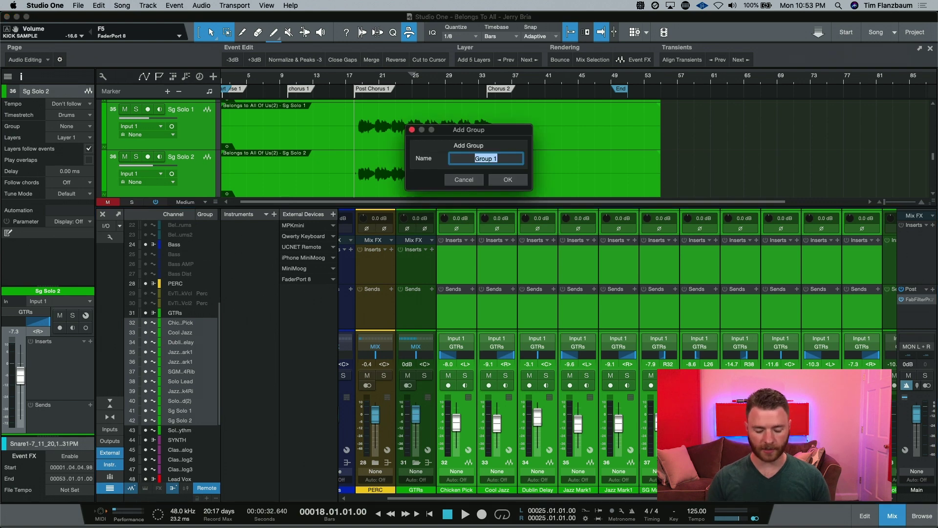
{"action": "type", "text": "Gtr"}
{"action": "key", "text": "Return"}
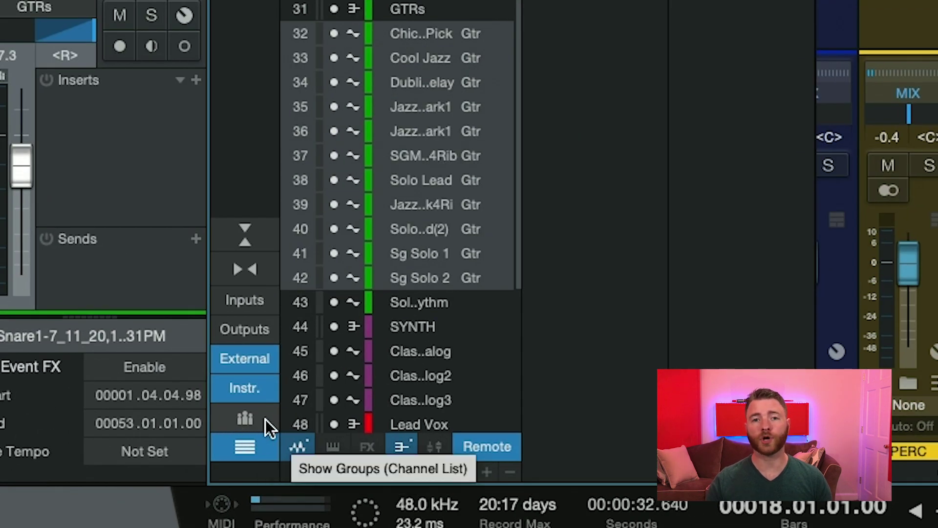
Show the groups list and check that the Gtr group has Inserts linked.
{"action": "left_click", "coordinate": [258, 420]}
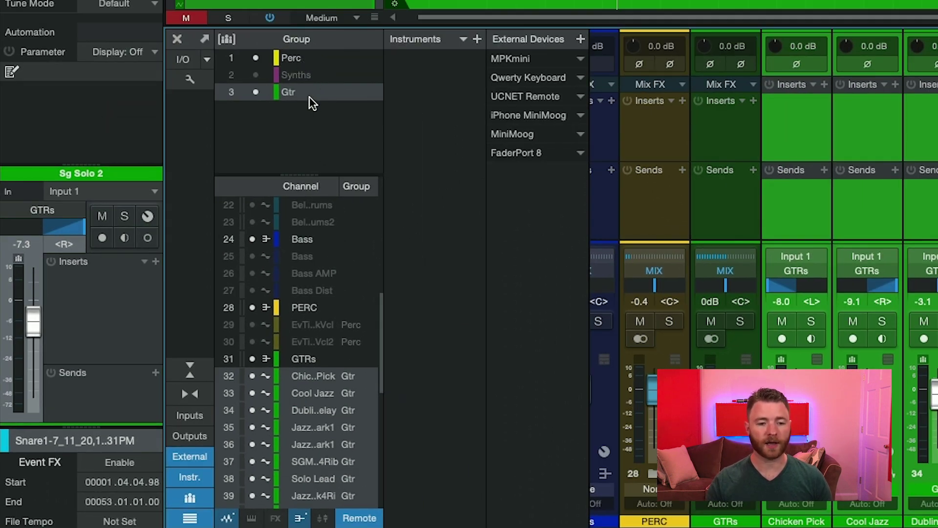
{"action": "right_click", "coordinate": [292, 102]}
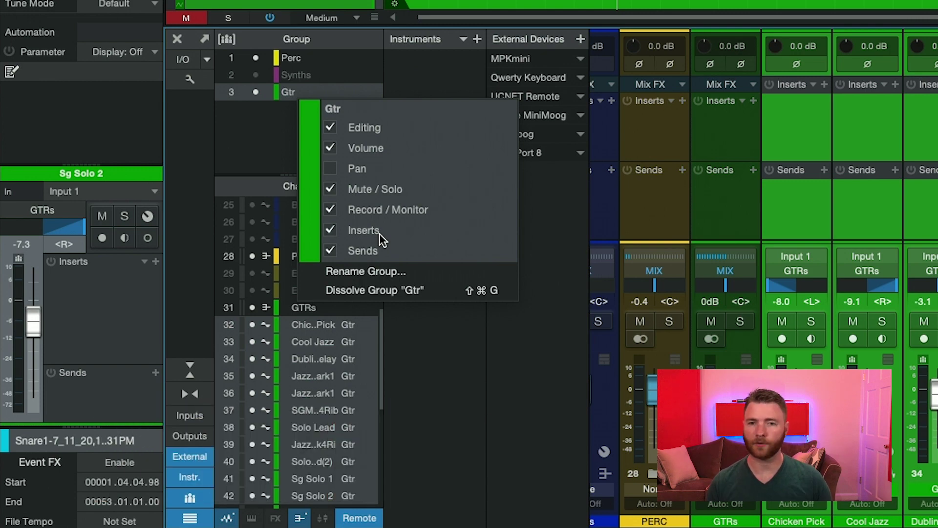
{"action": "key", "text": "Escape"}
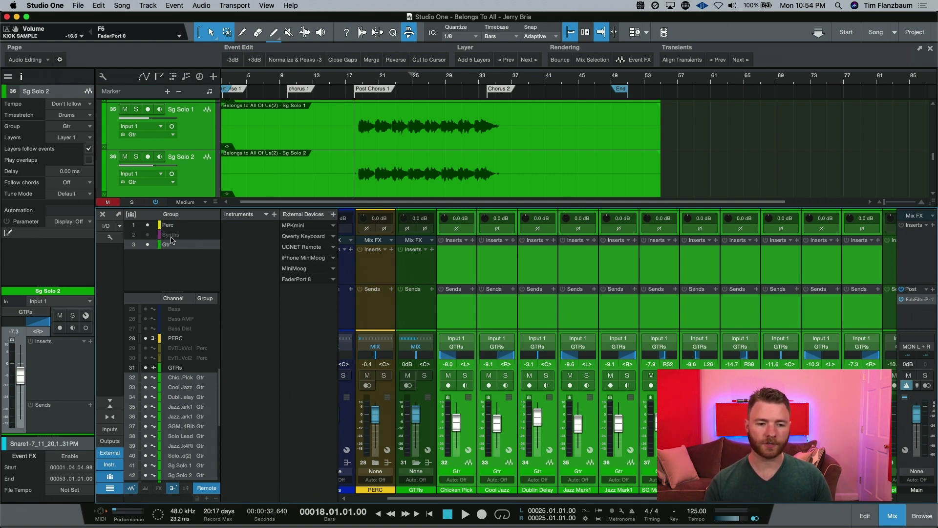
Scroll the mixer right and turn off the Compressor on one selected SYNTH strip, bypassing all three.
{"action": "left_click_drag", "start_coordinate": [453, 500], "coordinate": [630, 499]}
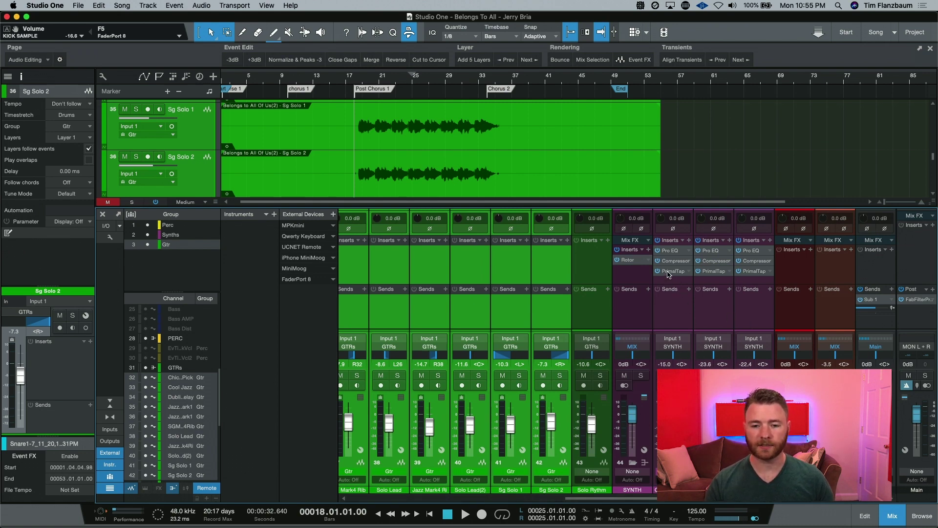
{"action": "left_click", "coordinate": [658, 260]}
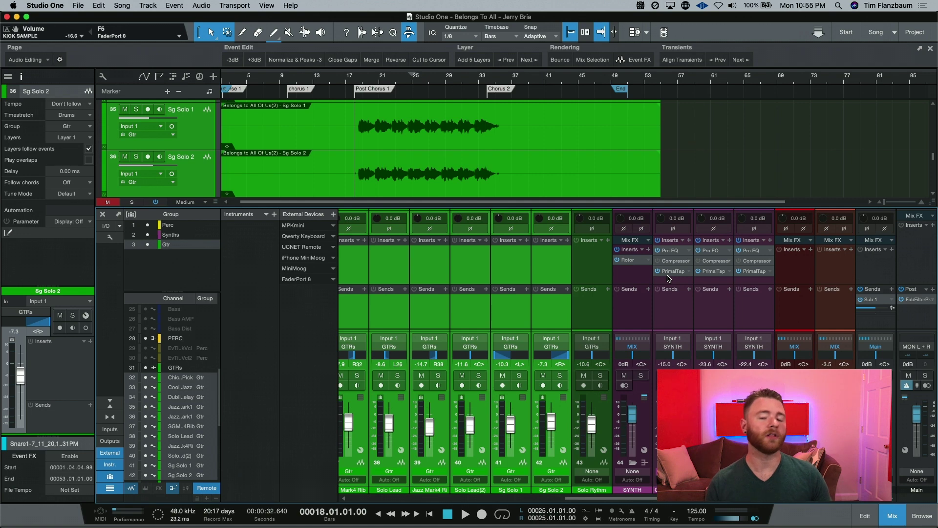